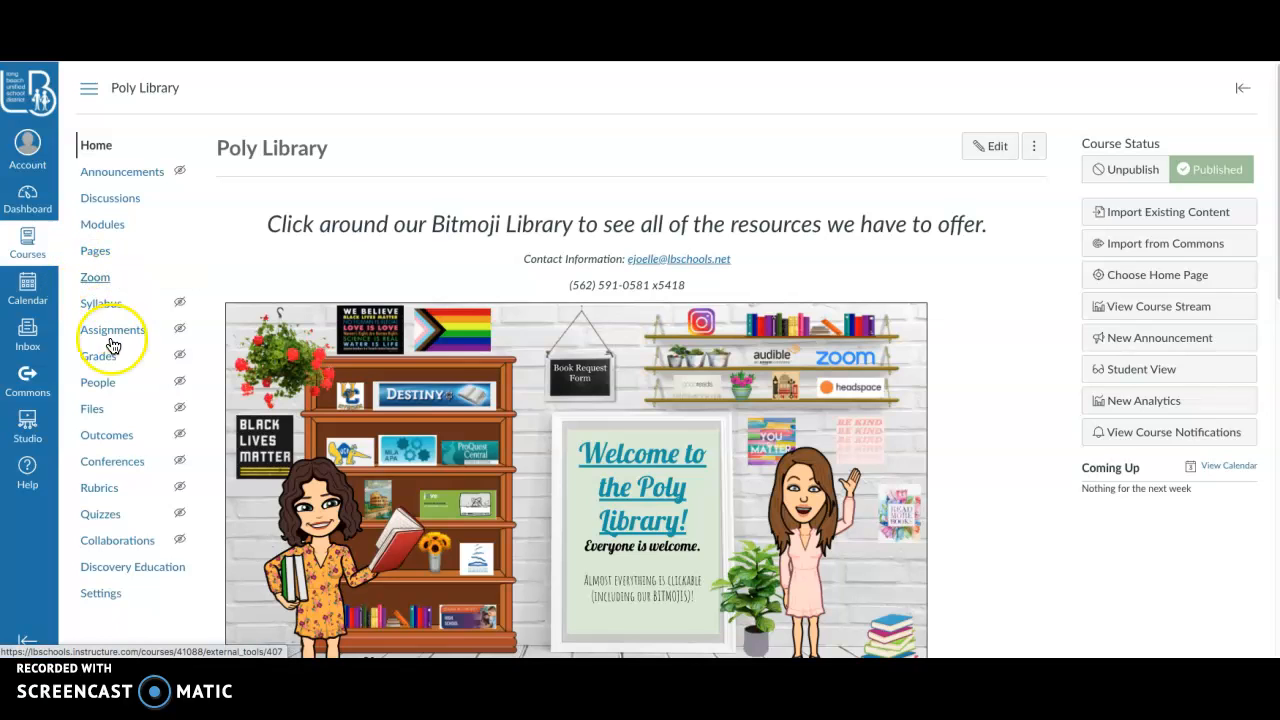
- Try moving Syllabus into the visible course navigation items and Discovery Education into the hidden ones, returning to the course home page without saving
{"action": "left_click", "coordinate": [101, 595]}
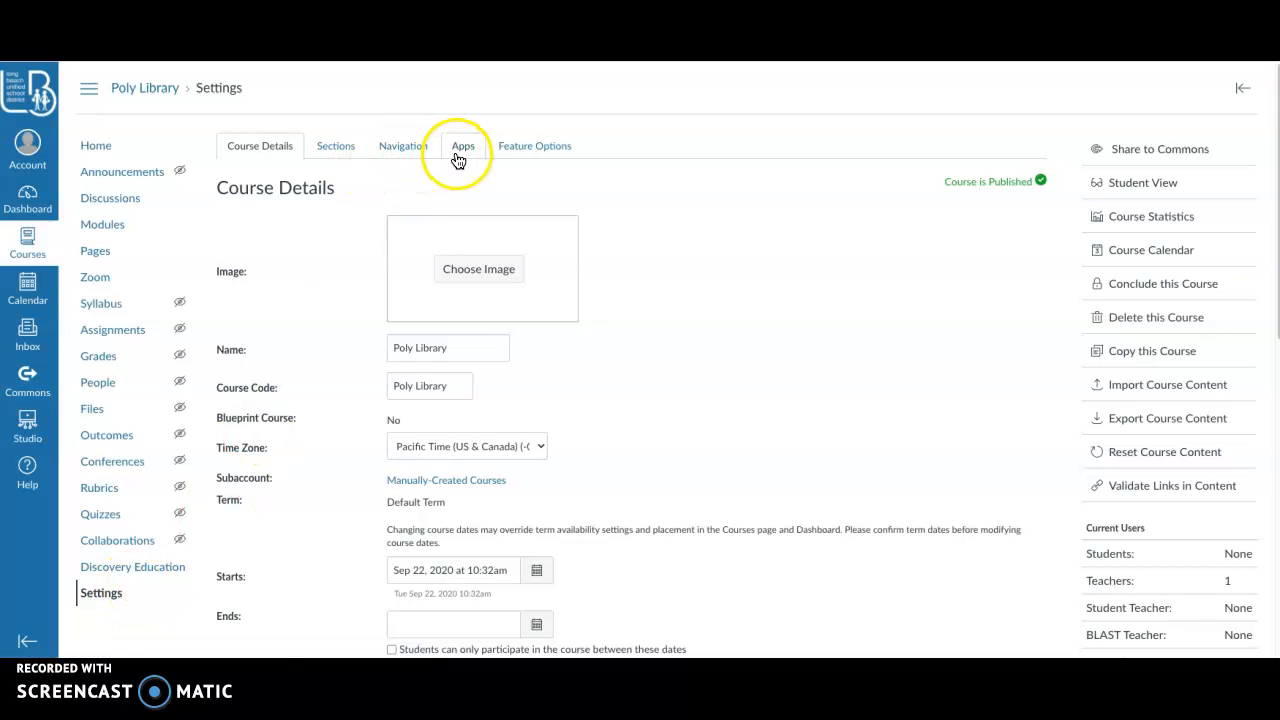
{"action": "left_click", "coordinate": [406, 148]}
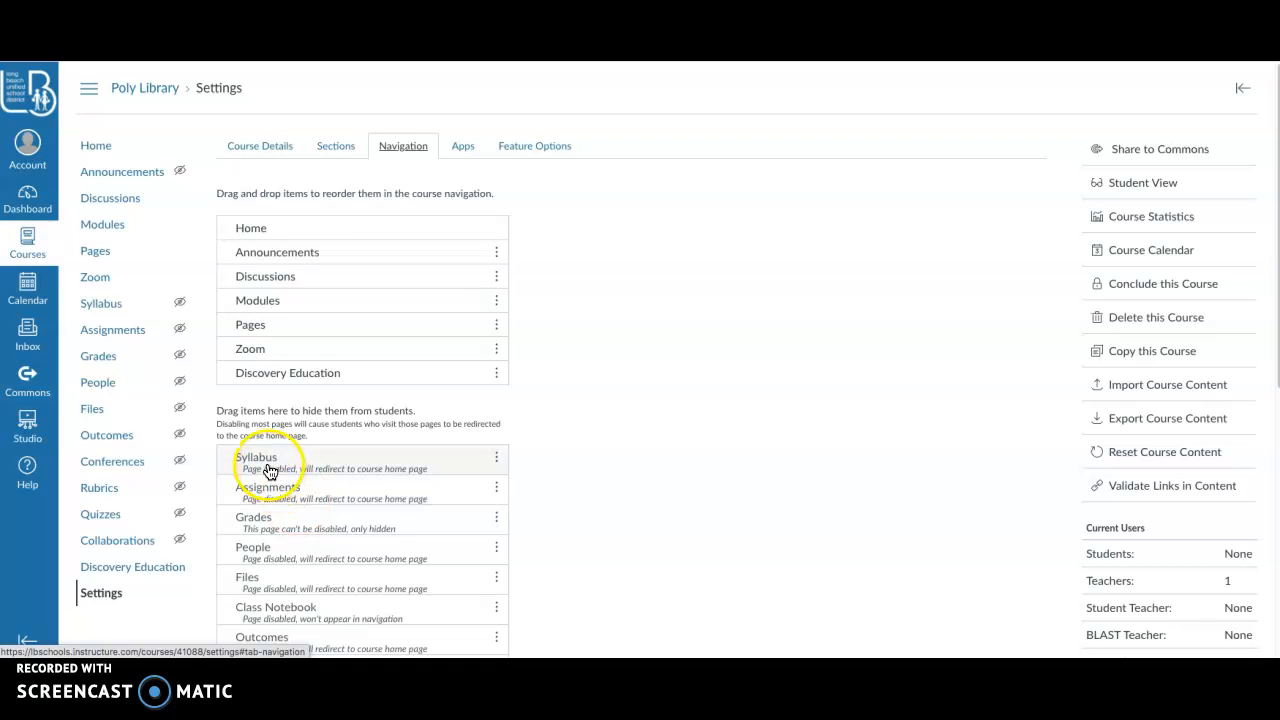
{"action": "mouse_move", "coordinate": [274, 466]}
{"action": "left_mouse_down"}
{"action": "mouse_move", "coordinate": [269, 380]}
{"action": "mouse_move", "coordinate": [280, 380]}
{"action": "mouse_move", "coordinate": [270, 462]}
{"action": "left_mouse_up"}
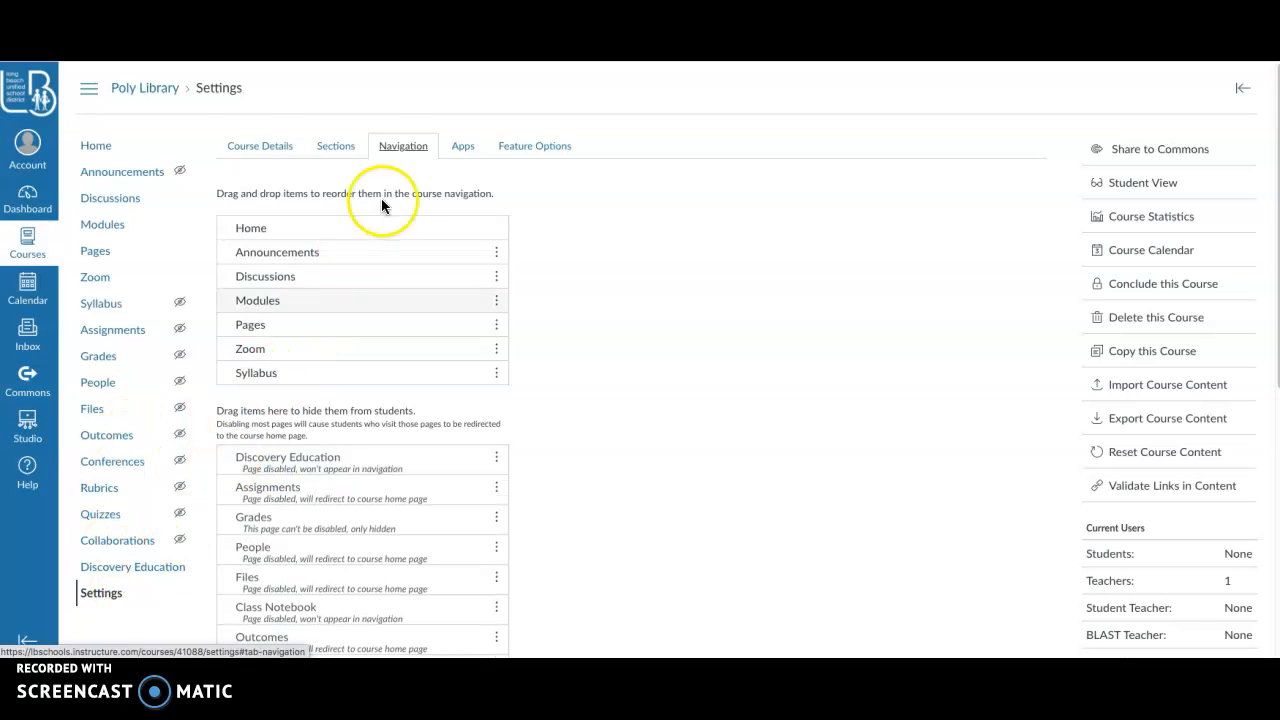
{"action": "left_click", "coordinate": [98, 146]}
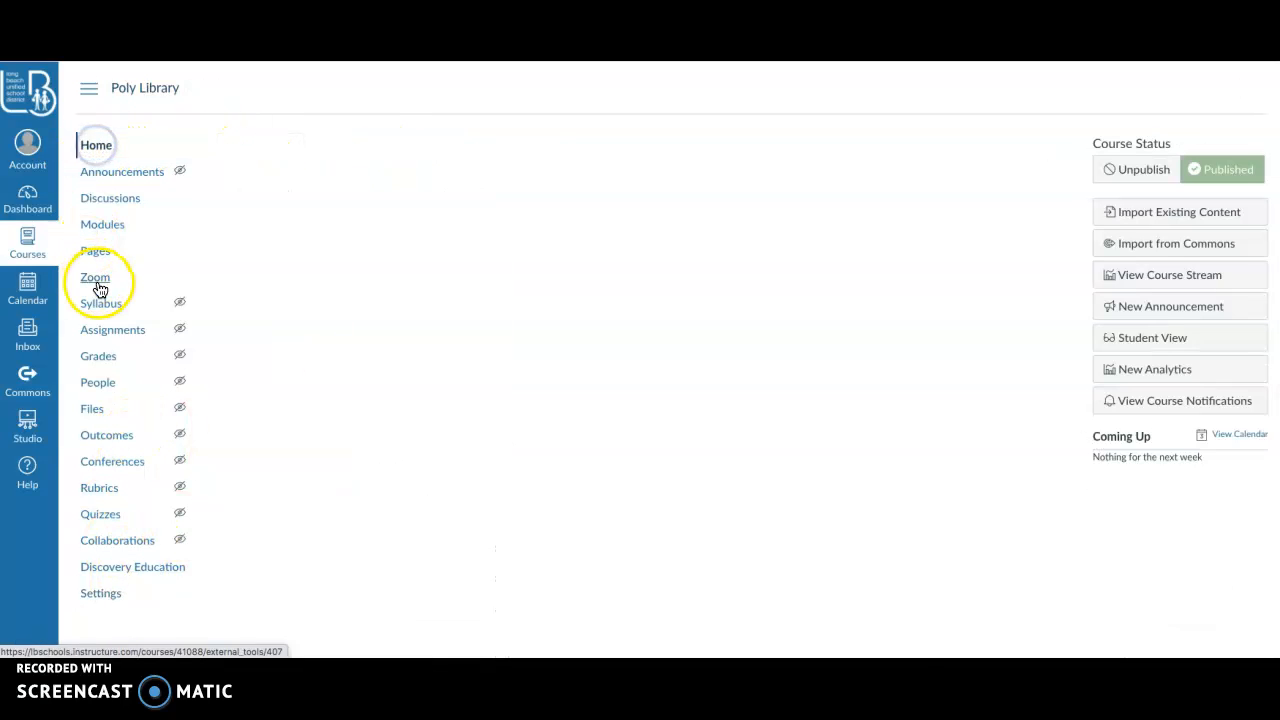
- Start scheduling a new Zoom meeting for the course with the topic Poly Library p.1
{"action": "left_click", "coordinate": [93, 280]}
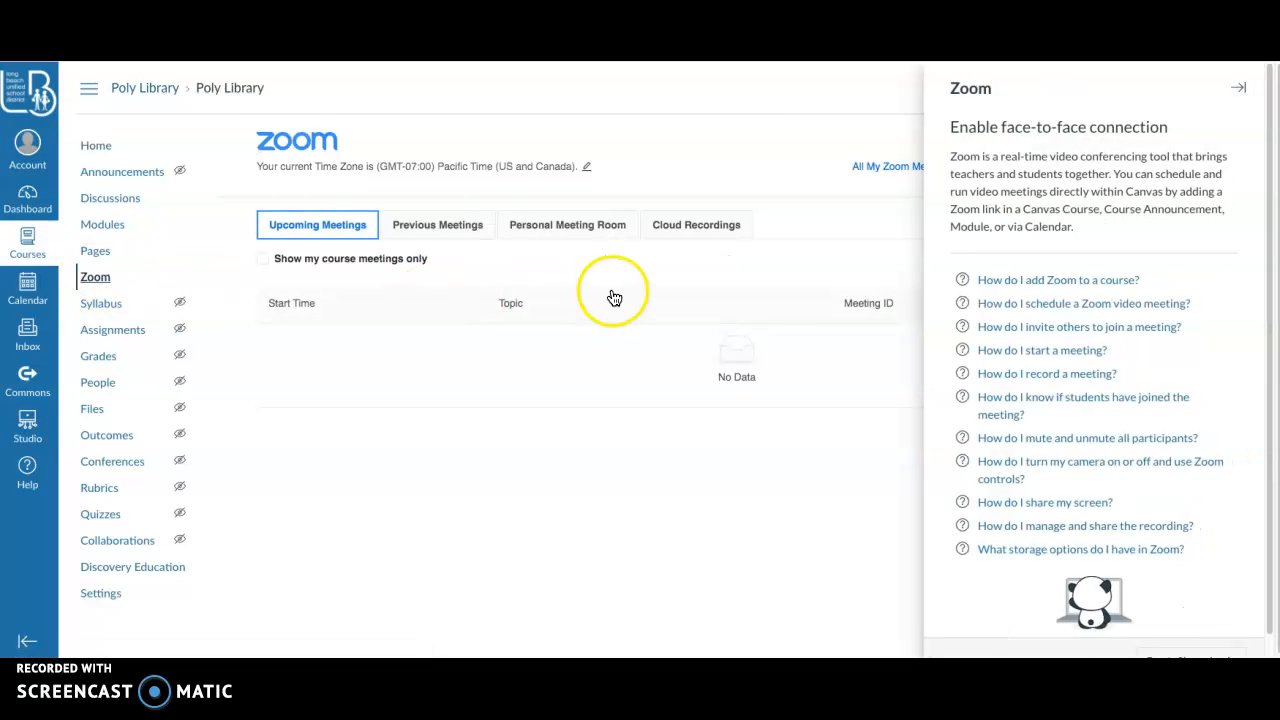
{"action": "left_click", "coordinate": [1240, 88]}
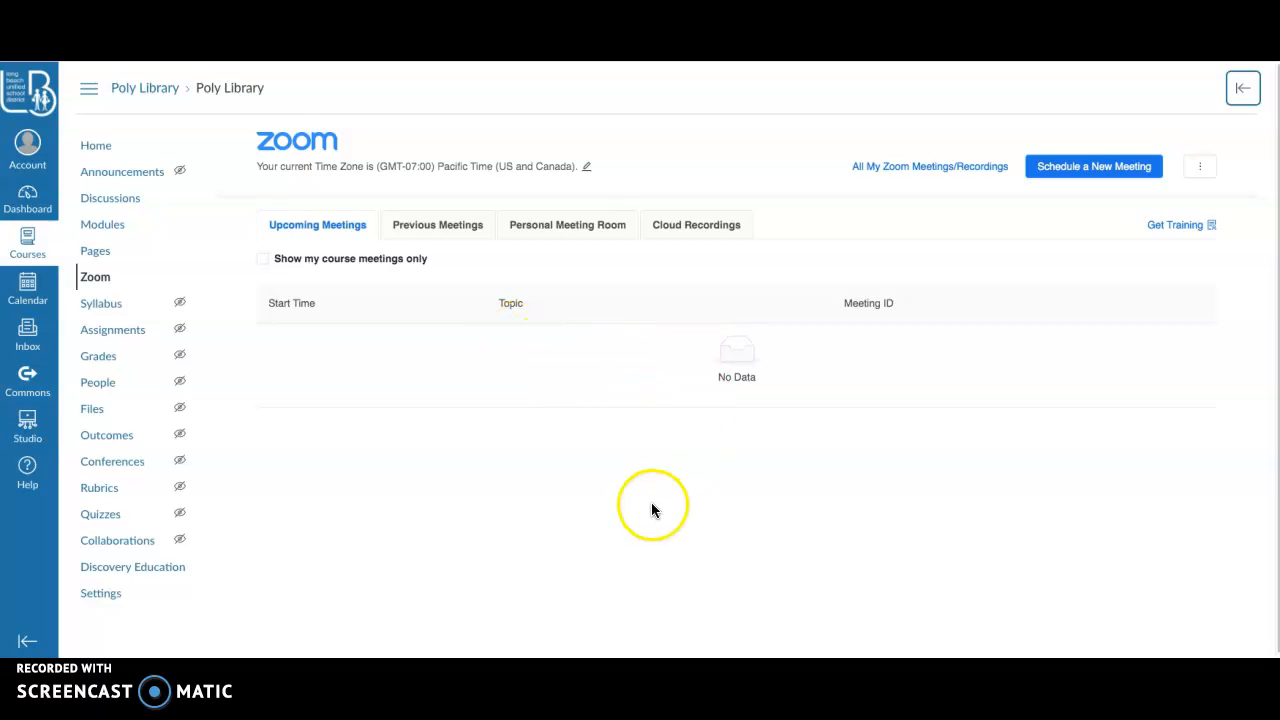
{"action": "left_click", "coordinate": [1072, 170]}
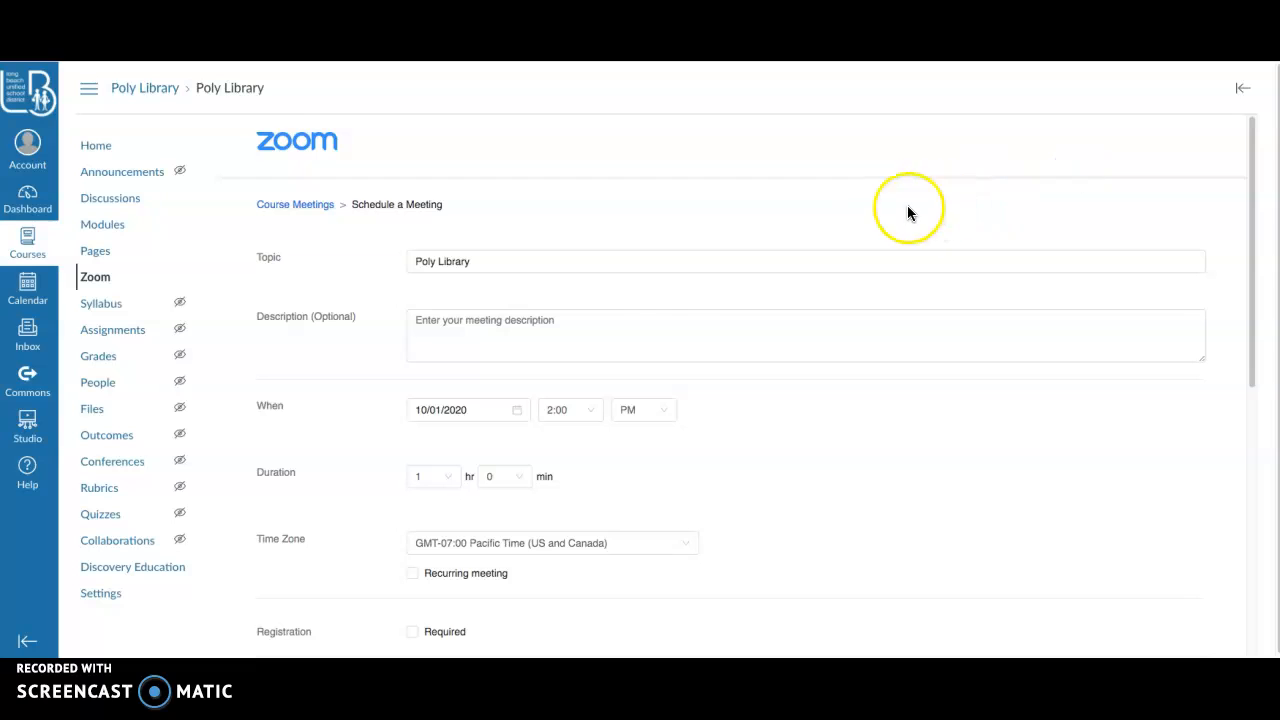
{"action": "left_click", "coordinate": [503, 263]}
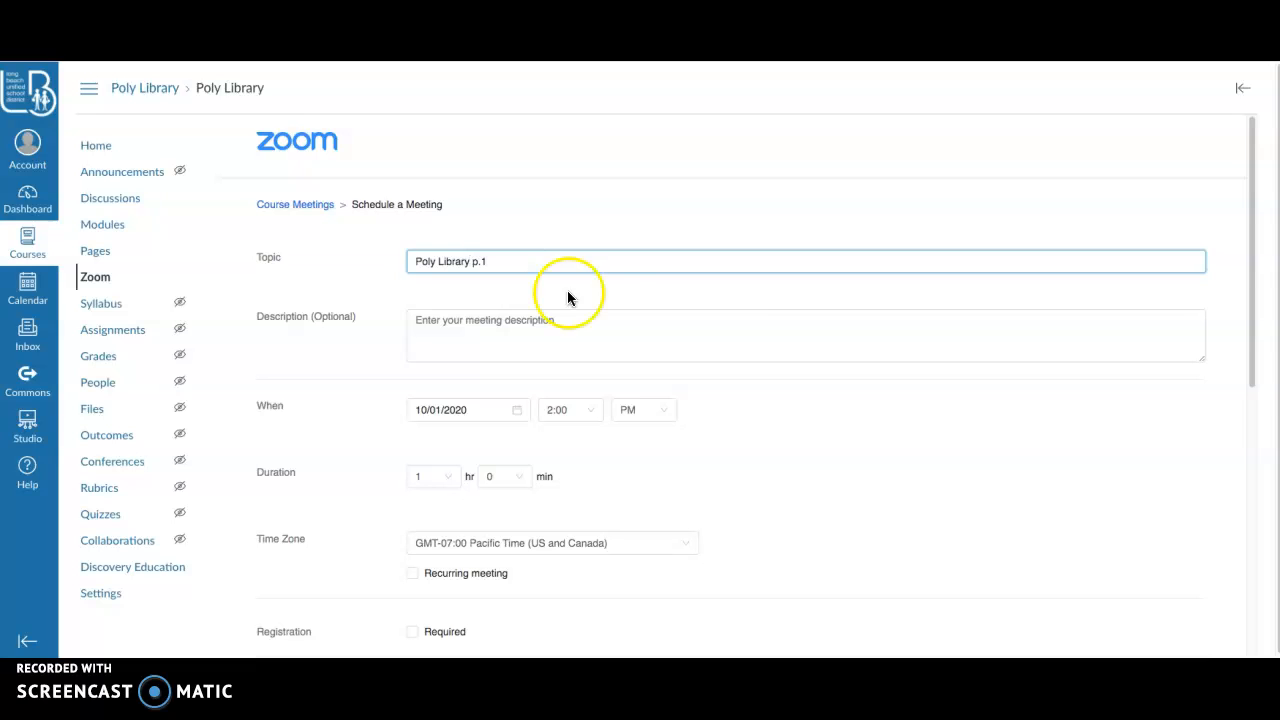
- Set the meeting's start to 7:50 AM on 10/02/2020
{"action": "left_click", "coordinate": [591, 416]}
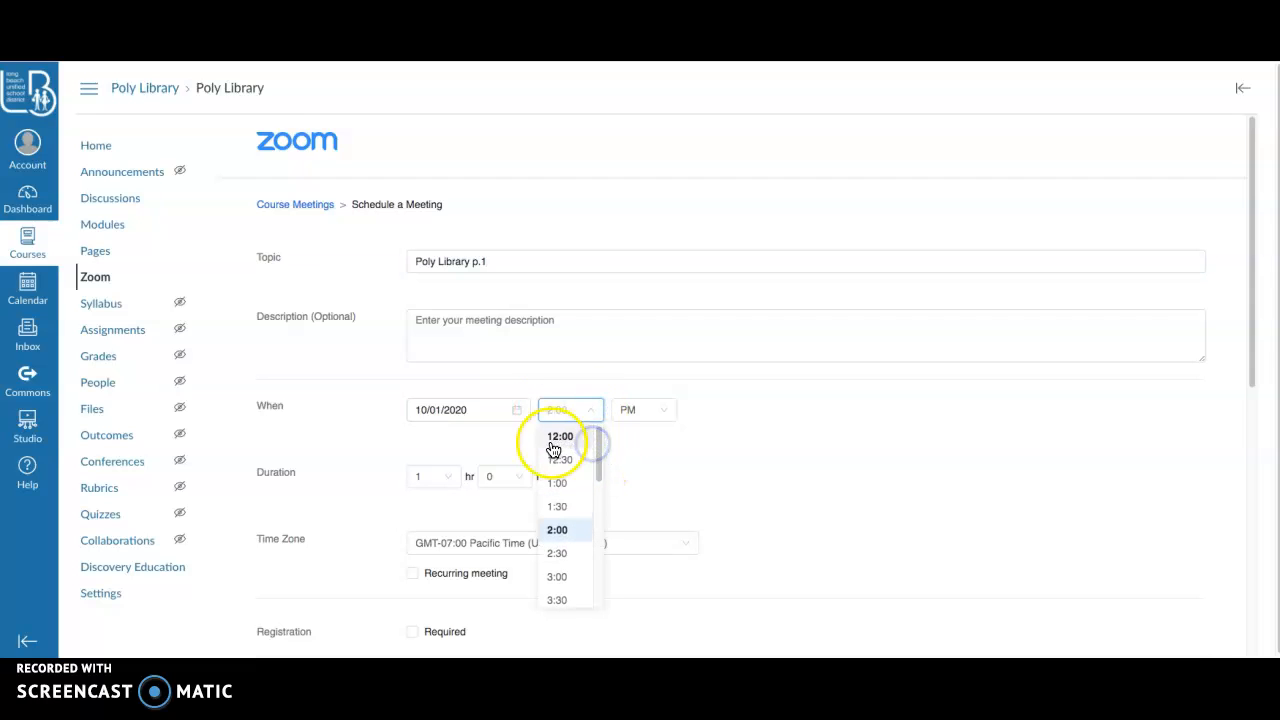
{"action": "type", "text": "7:50"}
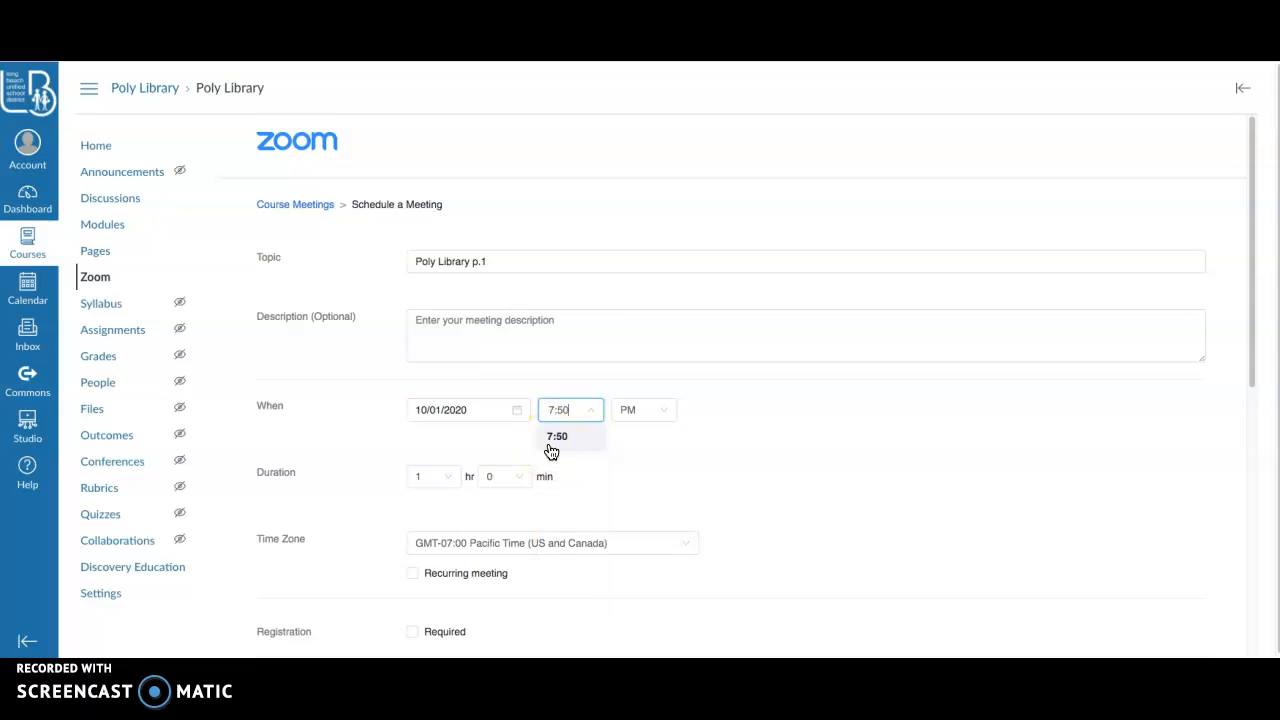
{"action": "left_click", "coordinate": [669, 413]}
{"action": "left_click", "coordinate": [645, 433]}
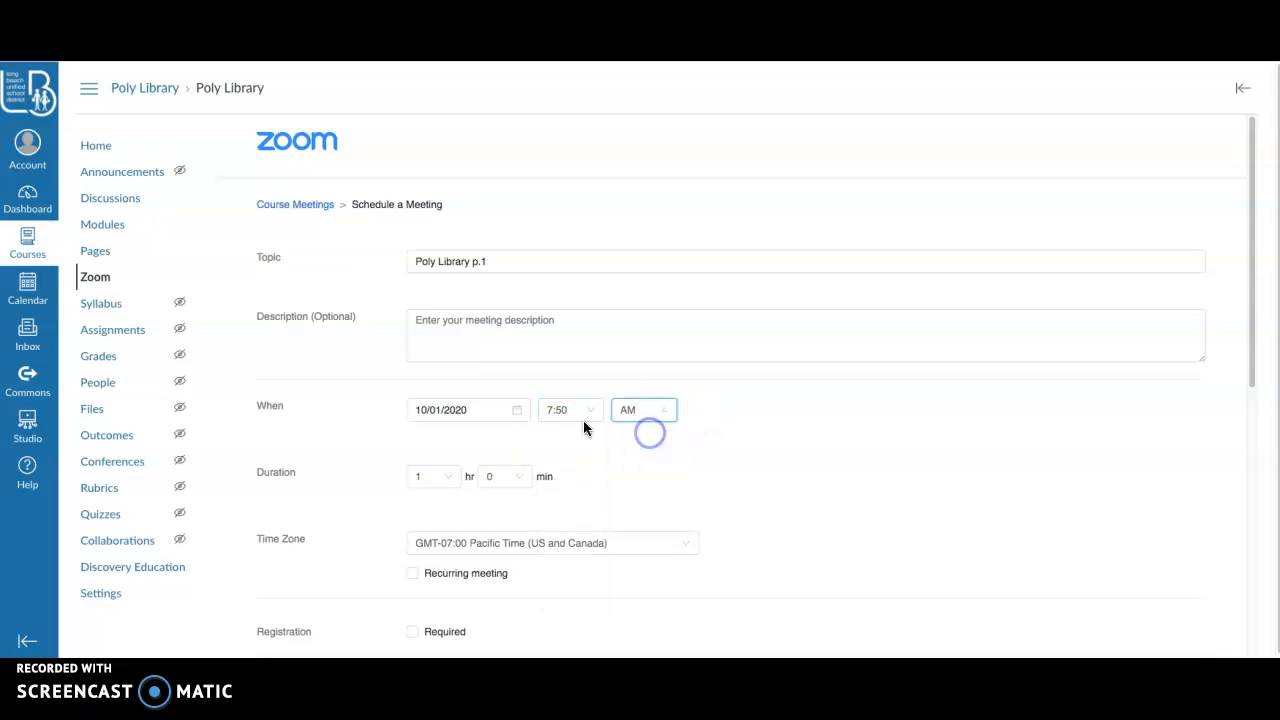
{"action": "left_click", "coordinate": [517, 409]}
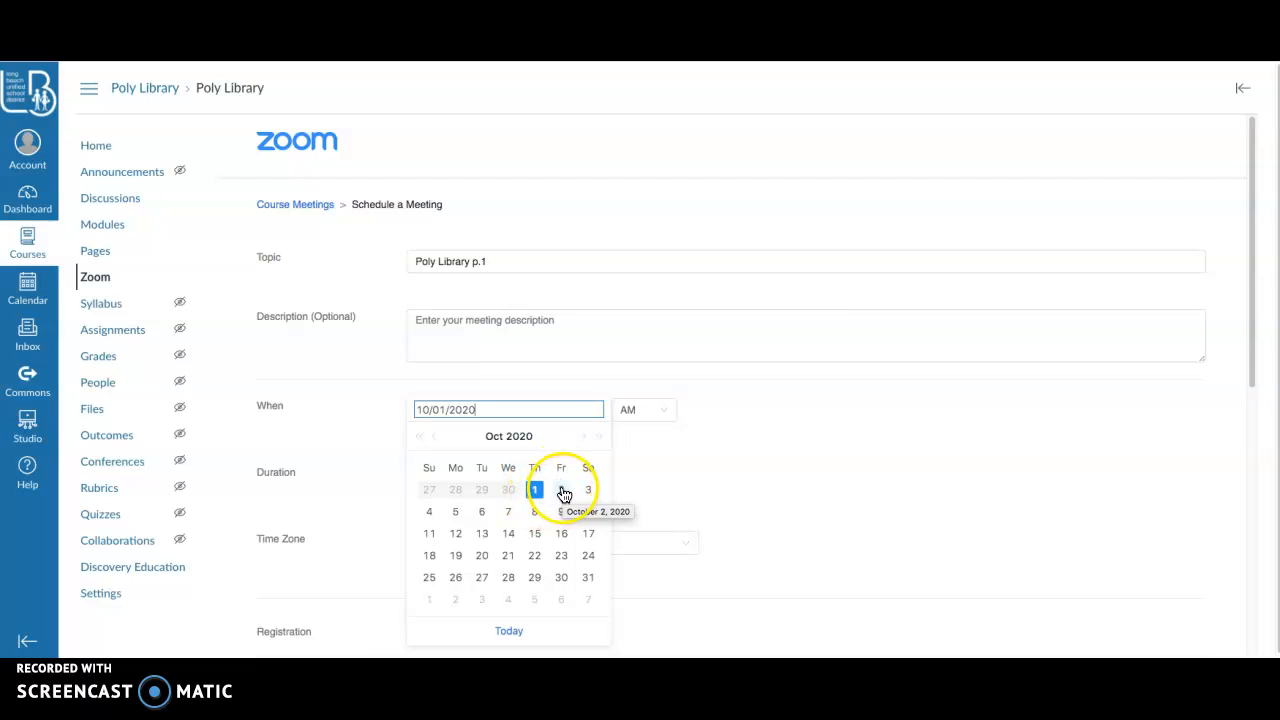
{"action": "left_click", "coordinate": [562, 492]}
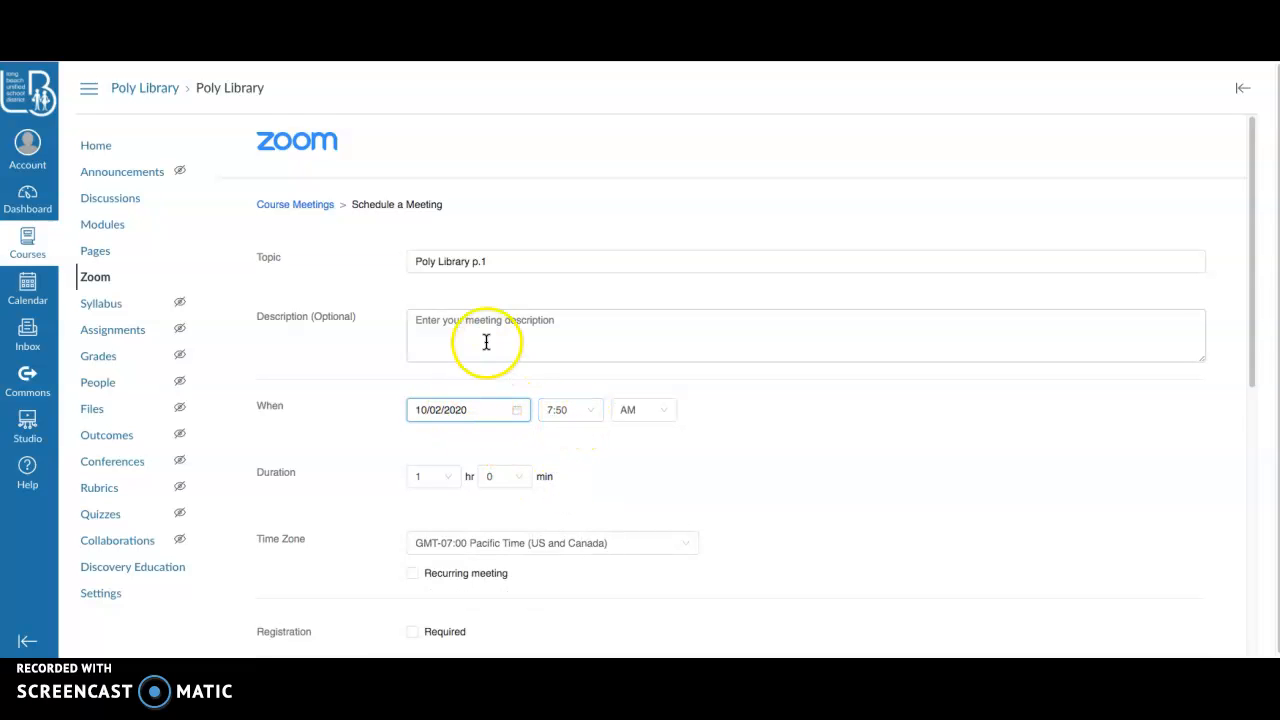
- Make the meeting recurring and have its daily recurrence repeat every 2 days
{"action": "left_click", "coordinate": [412, 574]}
{"action": "scroll", "coordinate": [799, 581], "scroll_direction": "down", "scroll_amount": 5}
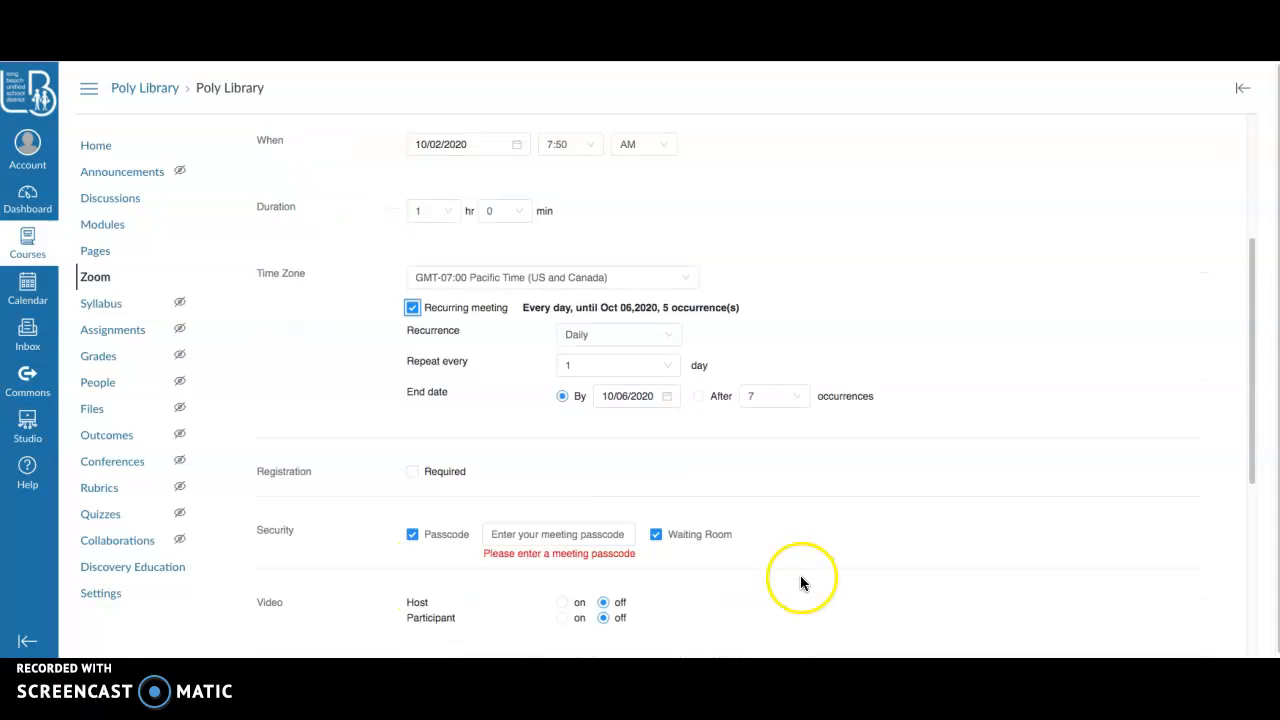
{"action": "scroll", "coordinate": [799, 581], "scroll_direction": "up", "scroll_amount": 1}
{"action": "scroll", "coordinate": [799, 581], "scroll_direction": "up", "scroll_amount": 2}
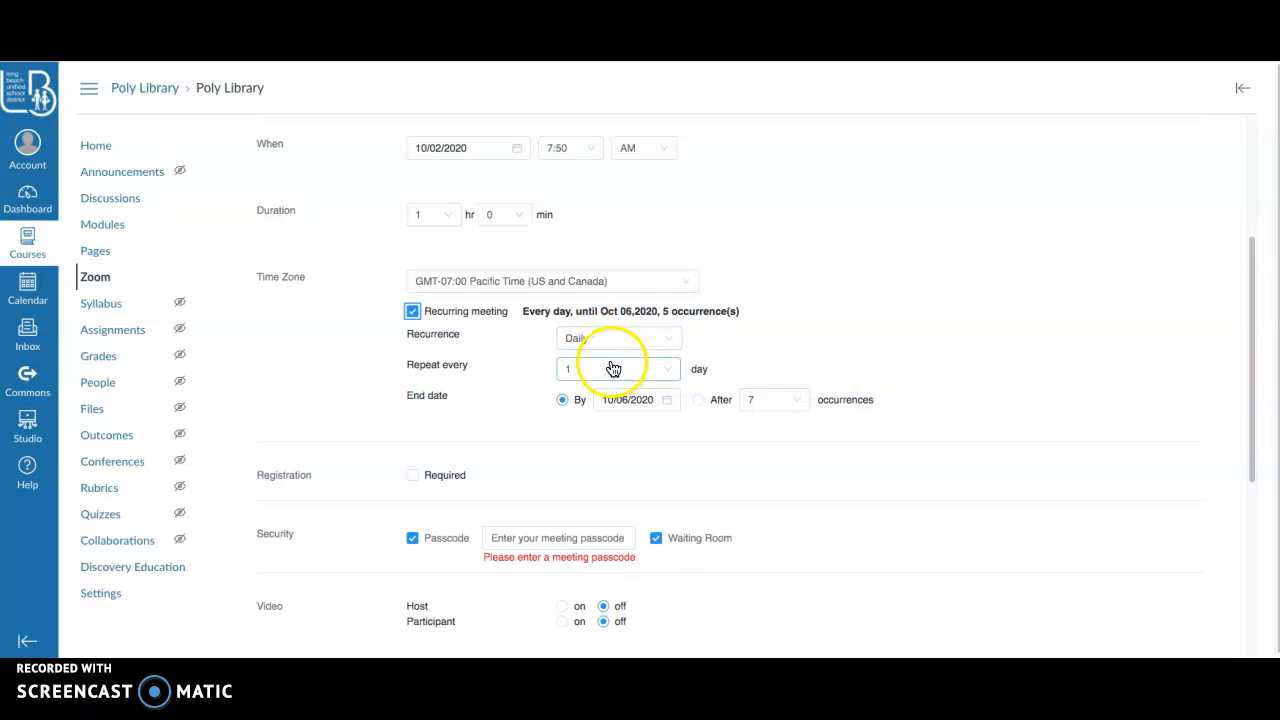
{"action": "left_click", "coordinate": [668, 370]}
{"action": "left_click", "coordinate": [576, 418]}
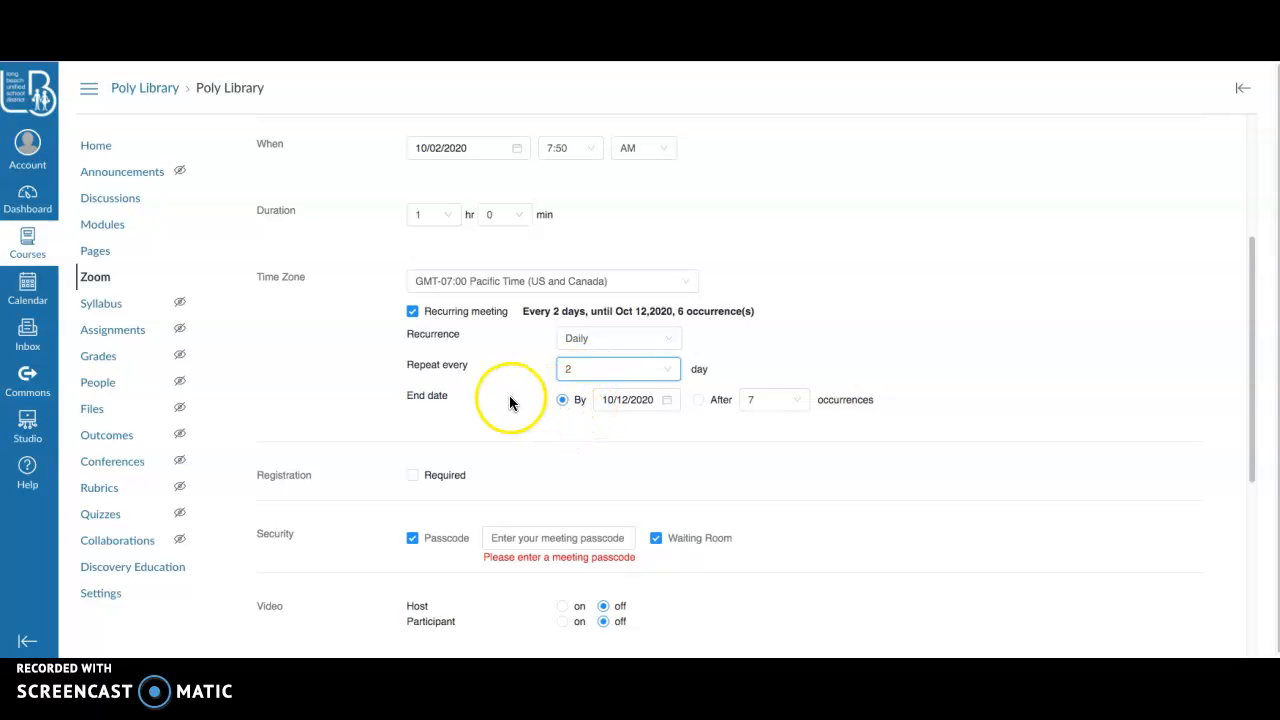
- Set the recurring meeting's end date to 11/27/2020
{"action": "left_click", "coordinate": [670, 401]}
{"action": "left_click", "coordinate": [768, 427]}
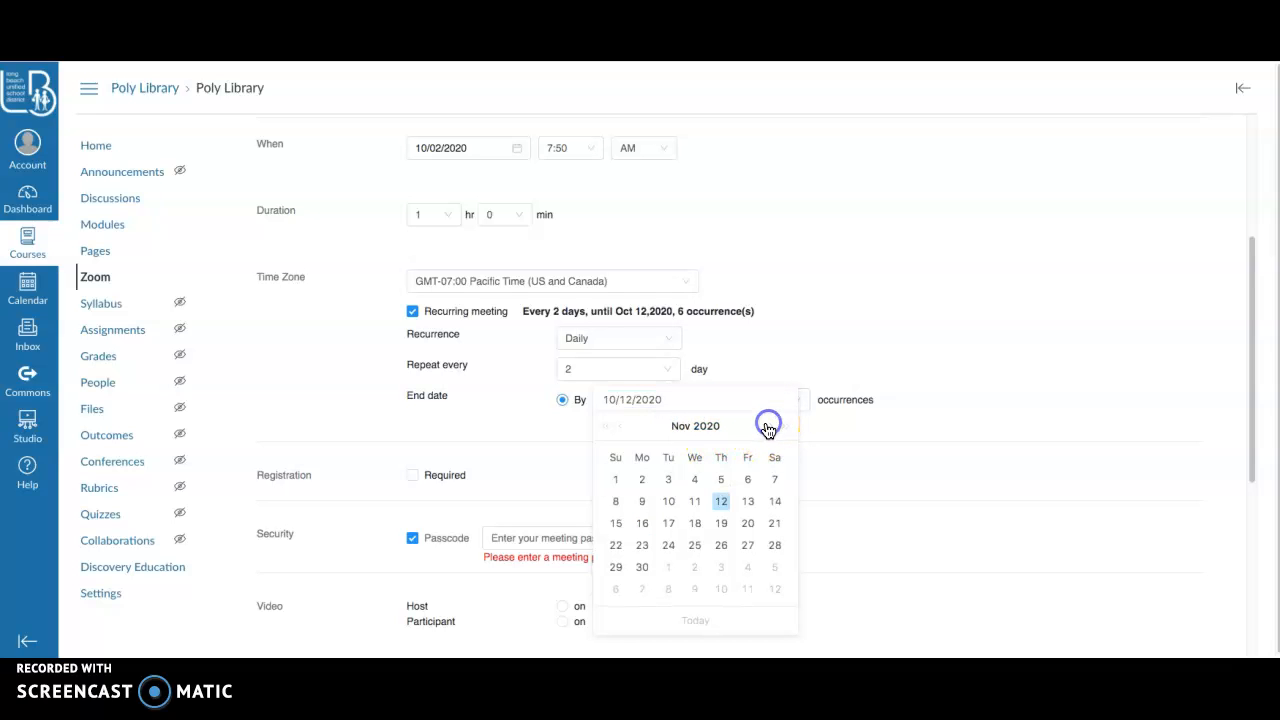
{"action": "left_click", "coordinate": [749, 547]}
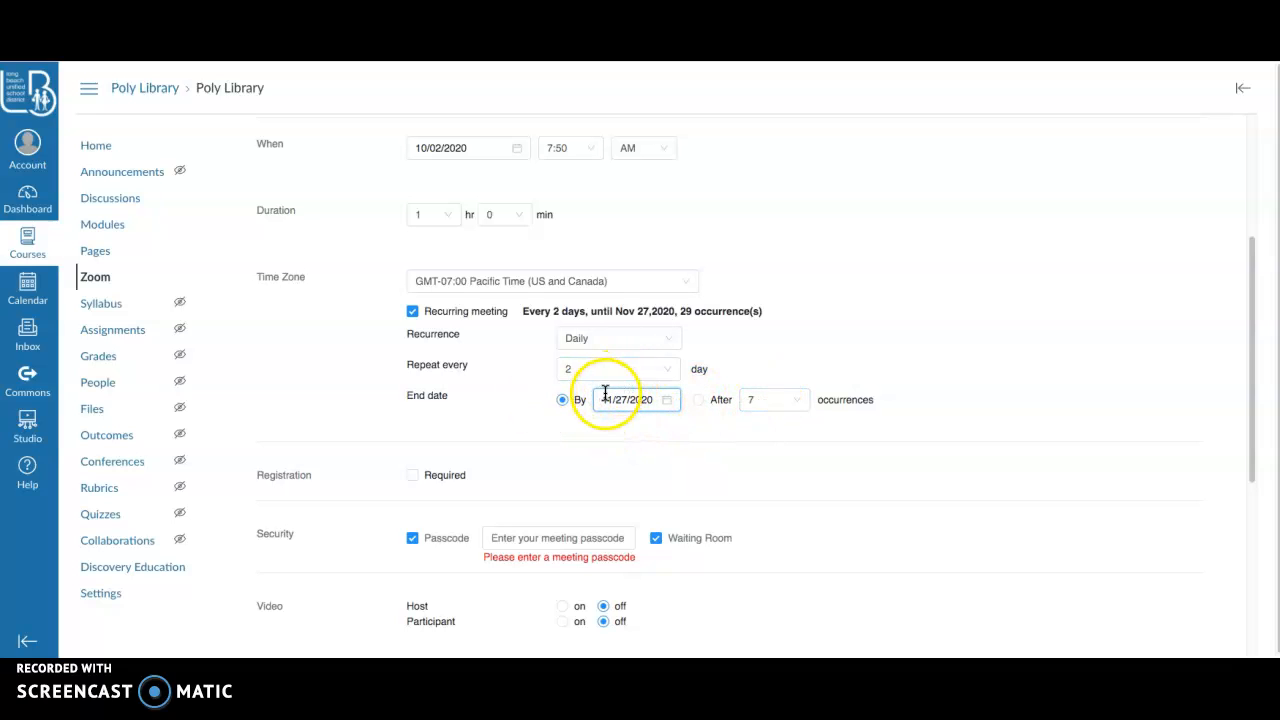
{"action": "left_click", "coordinate": [576, 370]}
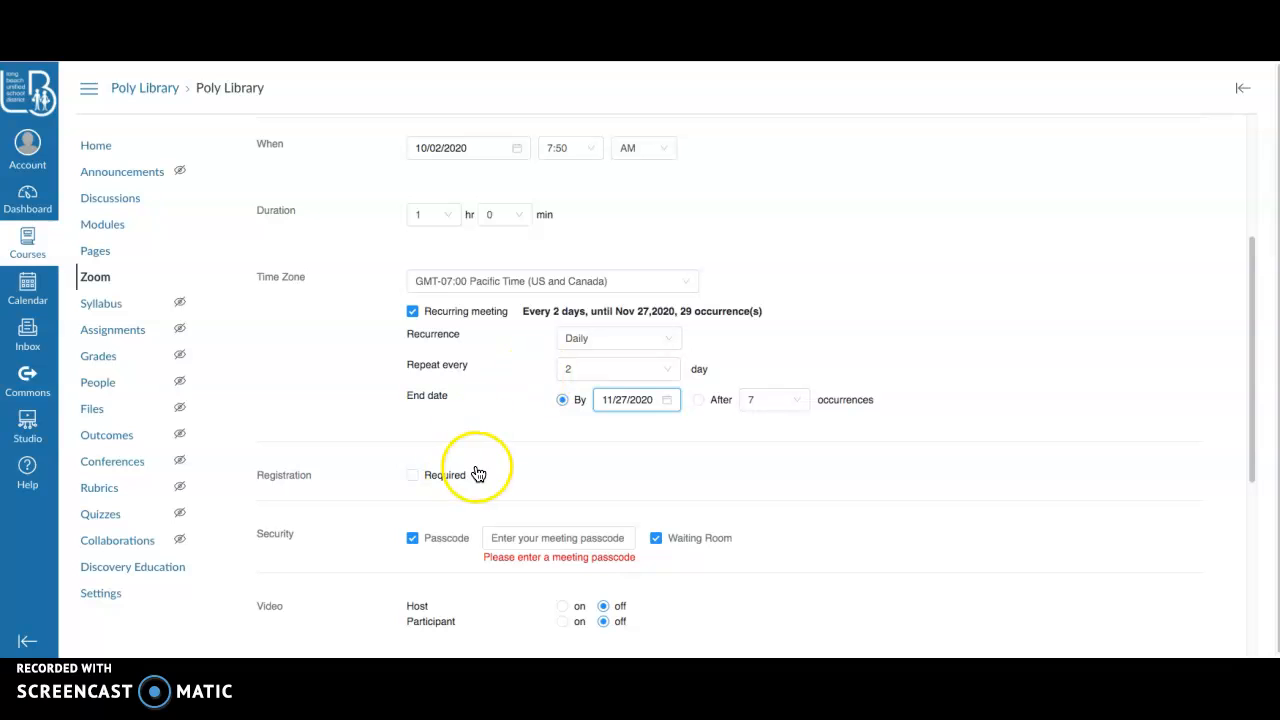
- Turn off the meeting passcode, allow only authenticated users to join, and save the meeting
{"action": "left_click", "coordinate": [413, 541]}
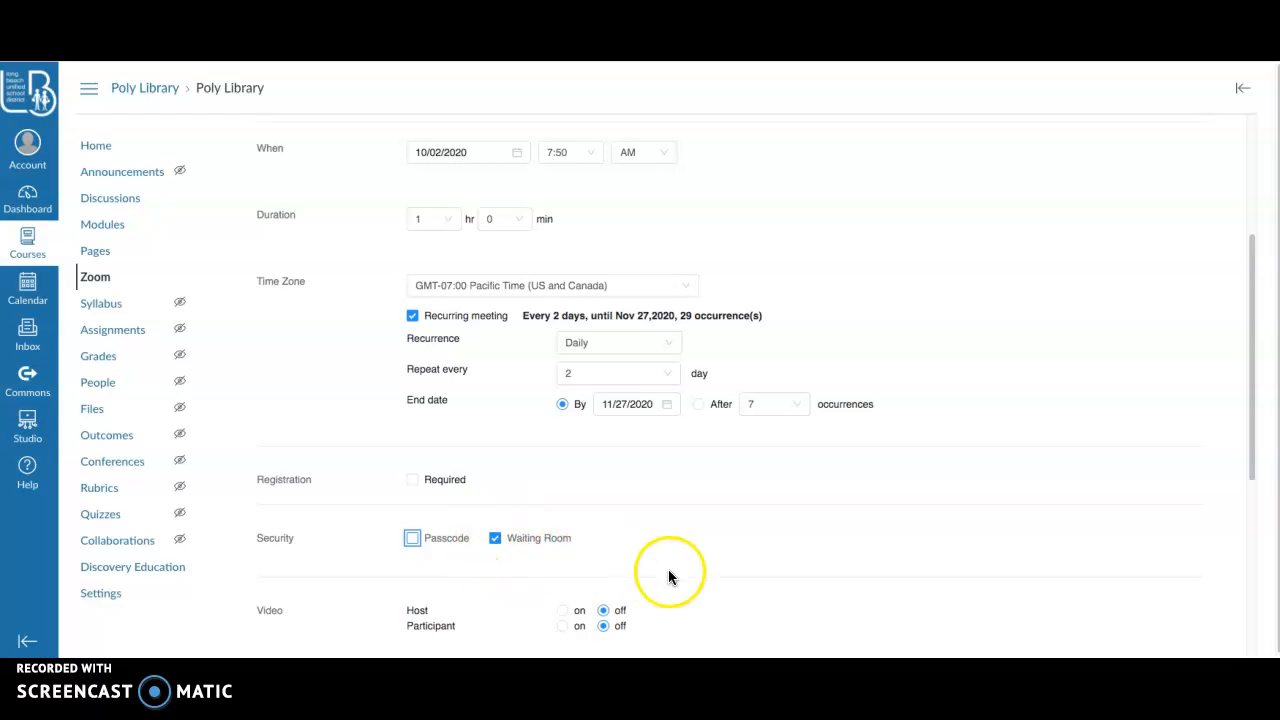
{"action": "left_click_drag", "start_coordinate": [1249, 452], "coordinate": [1236, 617]}
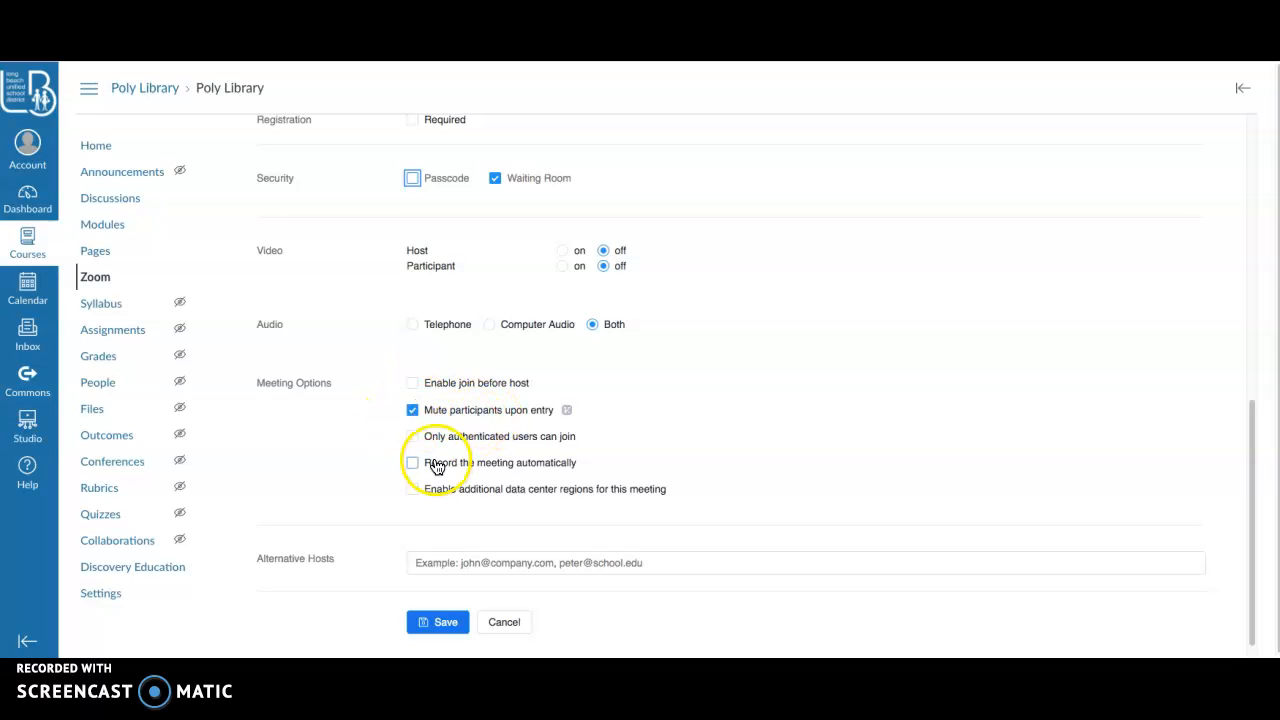
{"action": "left_click", "coordinate": [413, 438]}
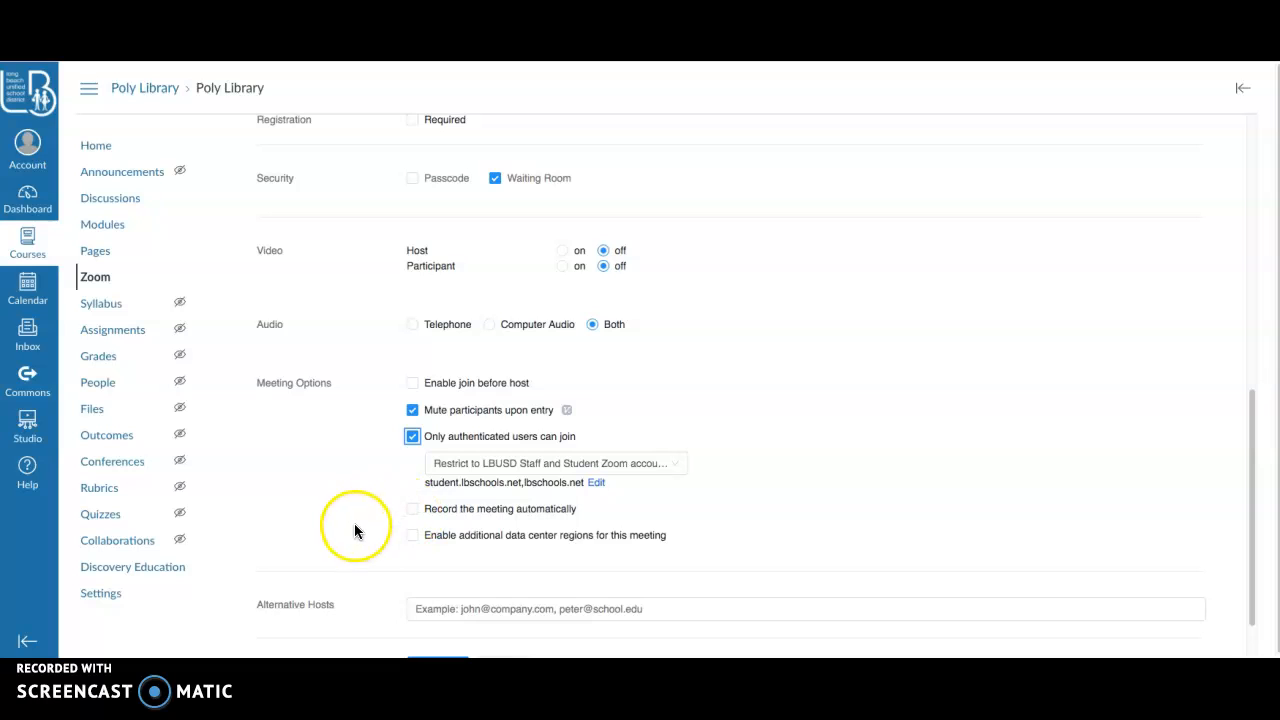
{"action": "left_click_drag", "start_coordinate": [1248, 477], "coordinate": [1250, 523]}
{"action": "left_click", "coordinate": [430, 597]}
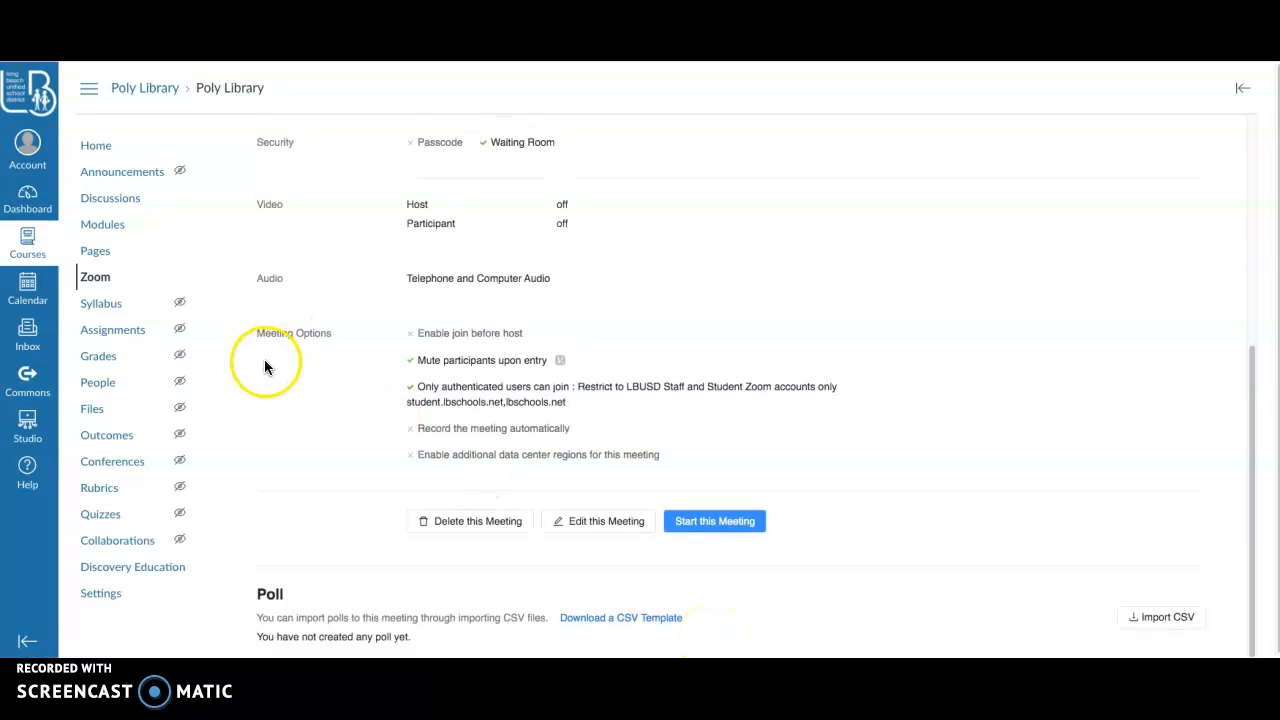
- Return to the course's Zoom page and review the list of upcoming meetings
{"action": "left_click", "coordinate": [94, 279]}
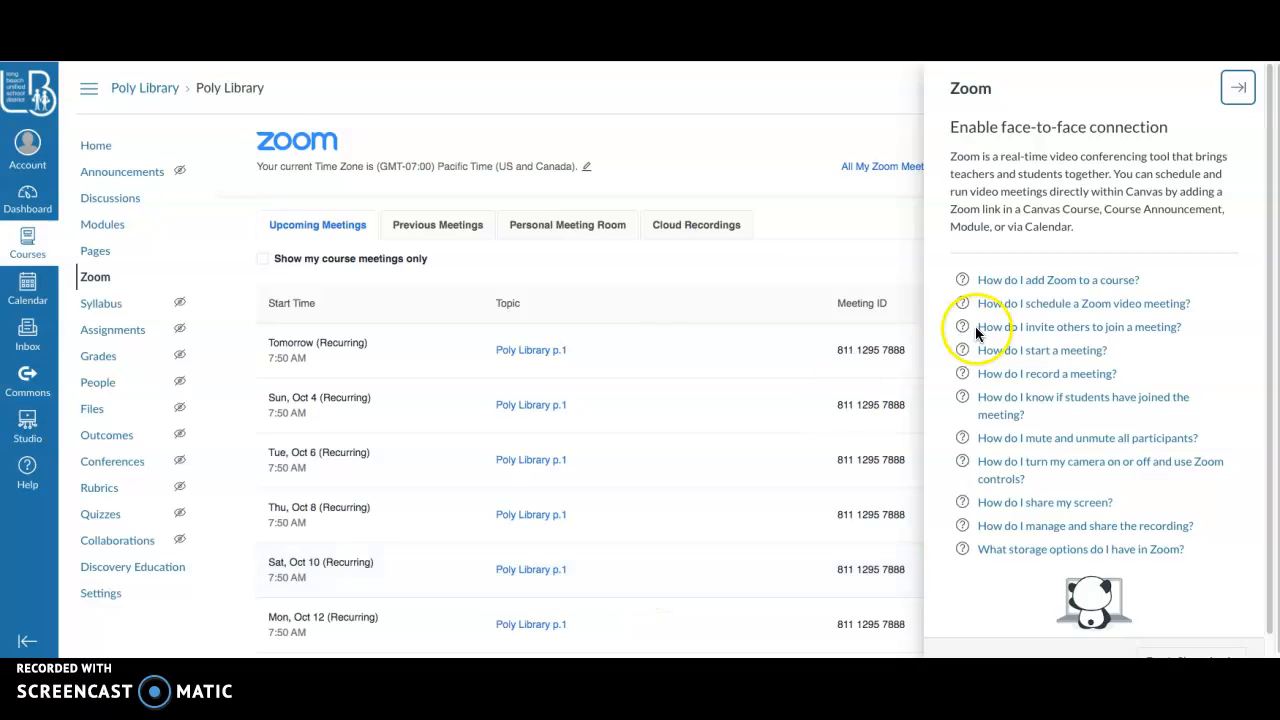
{"action": "left_click", "coordinate": [1238, 88]}
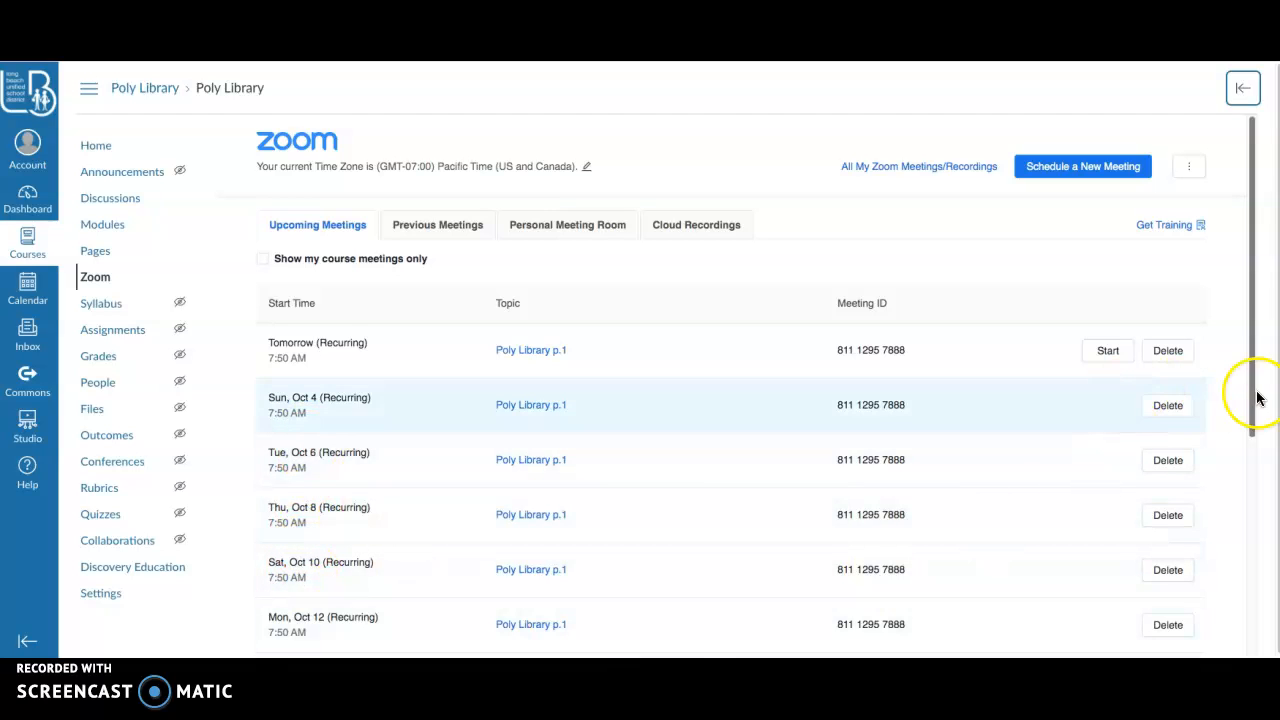
{"action": "mouse_move", "coordinate": [1253, 403]}
{"action": "left_mouse_down"}
{"action": "mouse_move", "coordinate": [1257, 629]}
{"action": "mouse_move", "coordinate": [1246, 411]}
{"action": "left_mouse_up"}
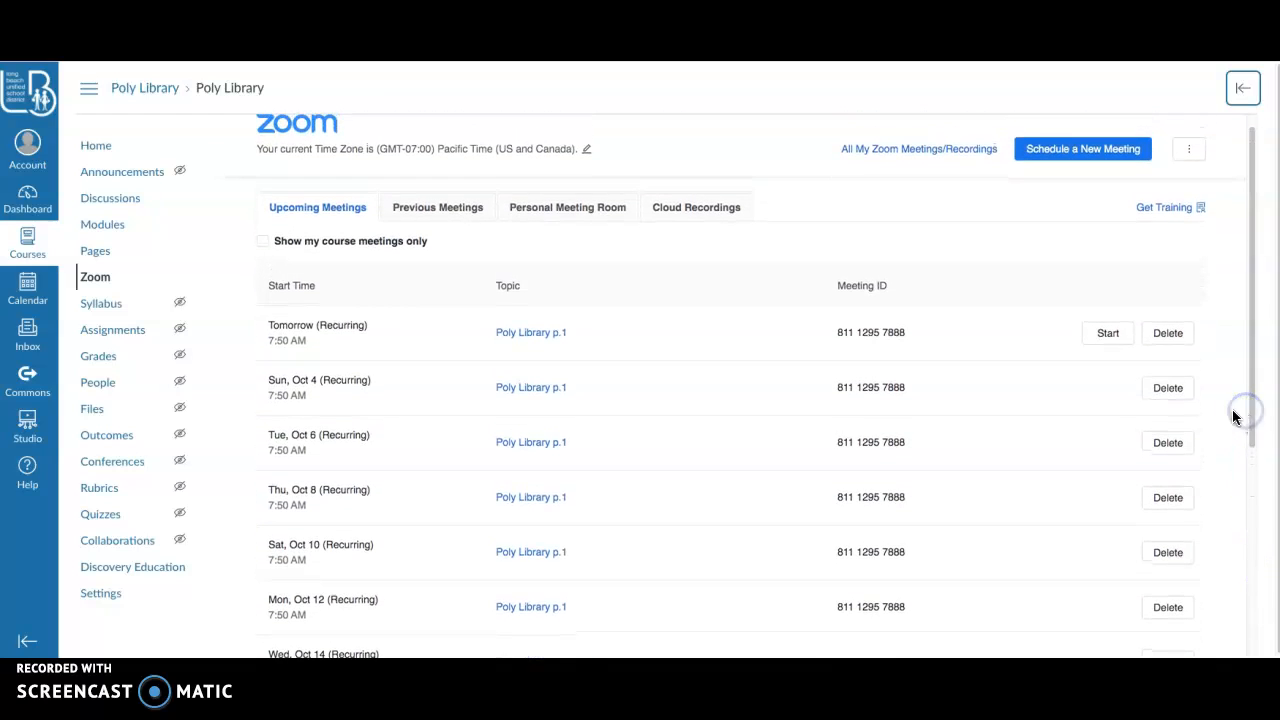